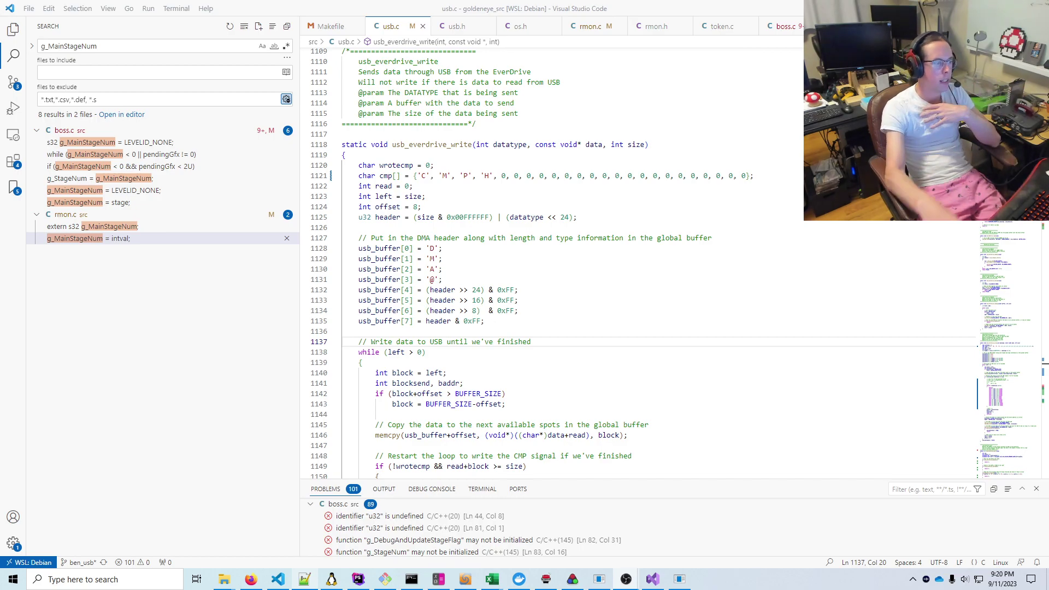
scroll(592, 167, up, 3)
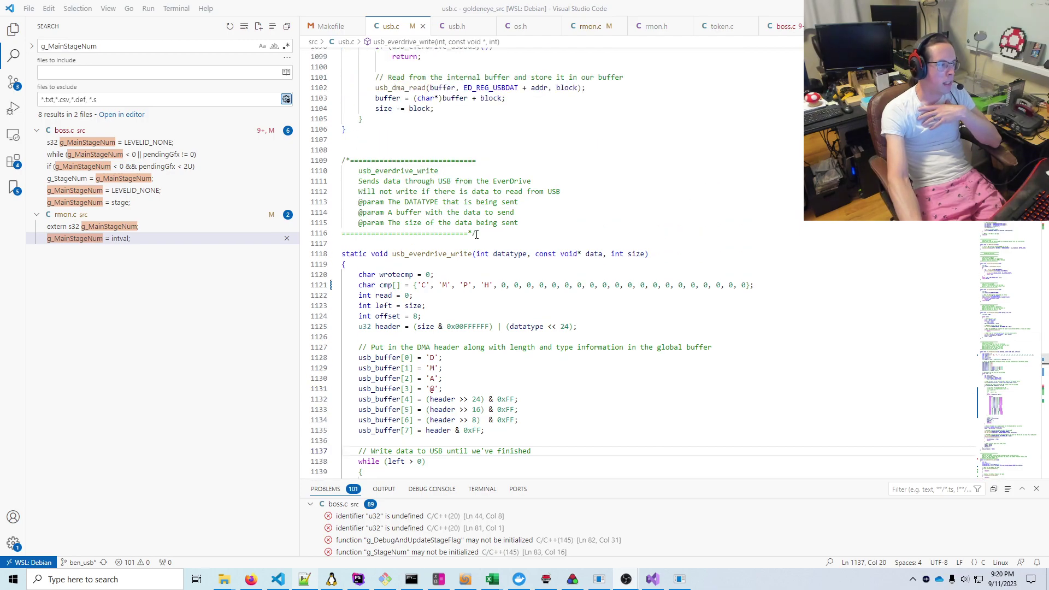
Step: Read through usb_everdrive_write in usb.c, then switch to the Getools solution in Visual Studio
click(534, 181)
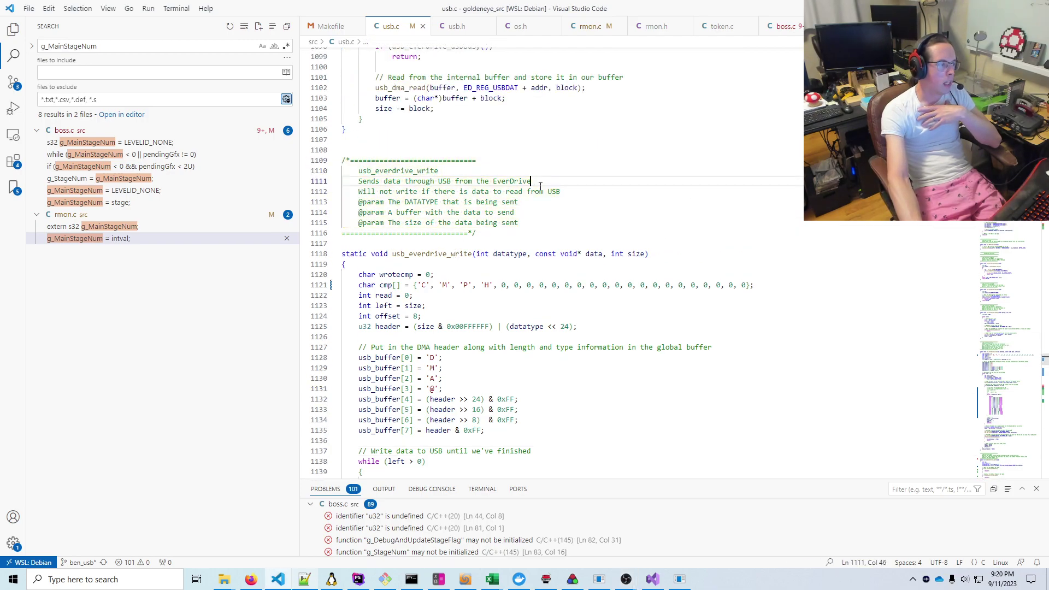
click(488, 193)
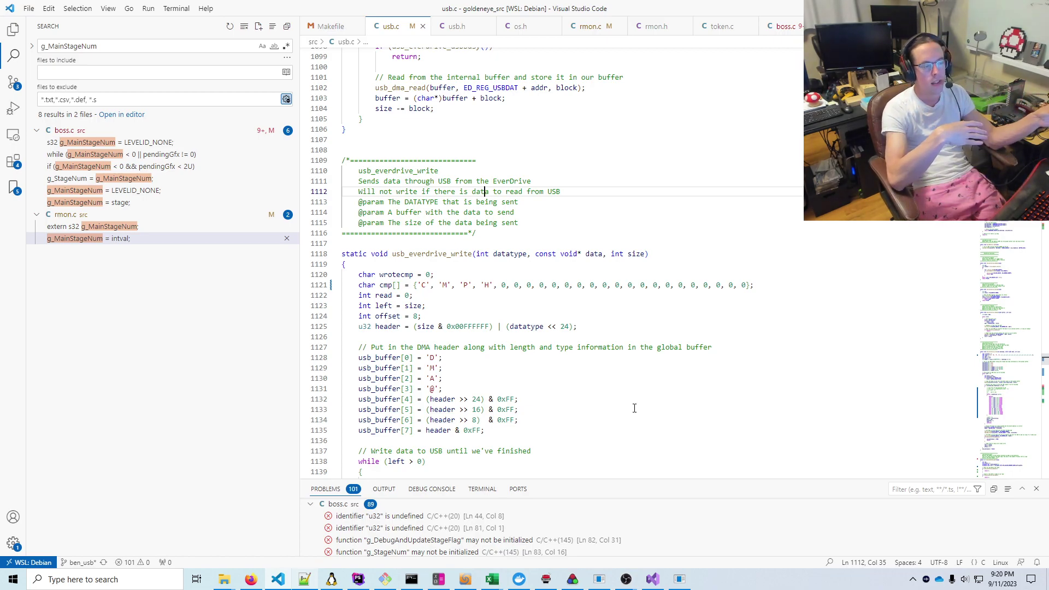
click(652, 580)
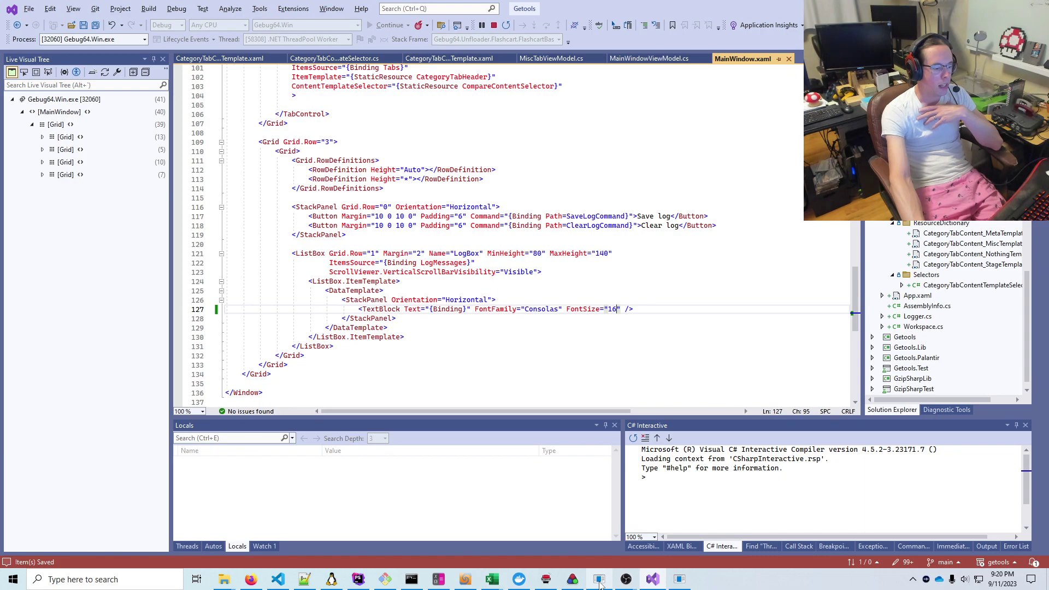
Step: Bring the running MainWindow debug tool, OBS Windowed Projector and HidDisplay windows to the front
click(679, 579)
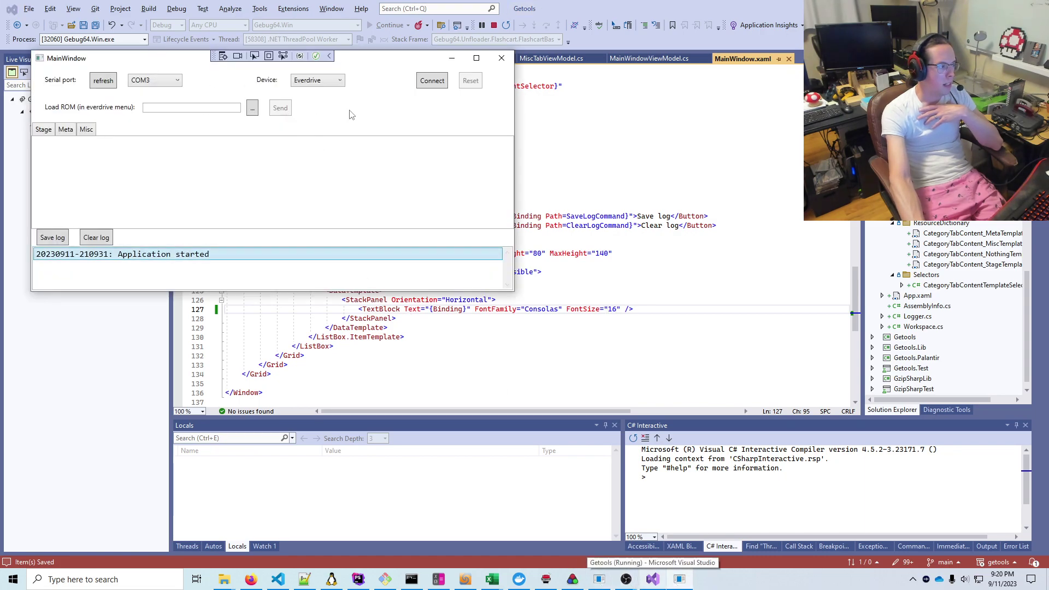
click(670, 533)
mouse_move(546, 580)
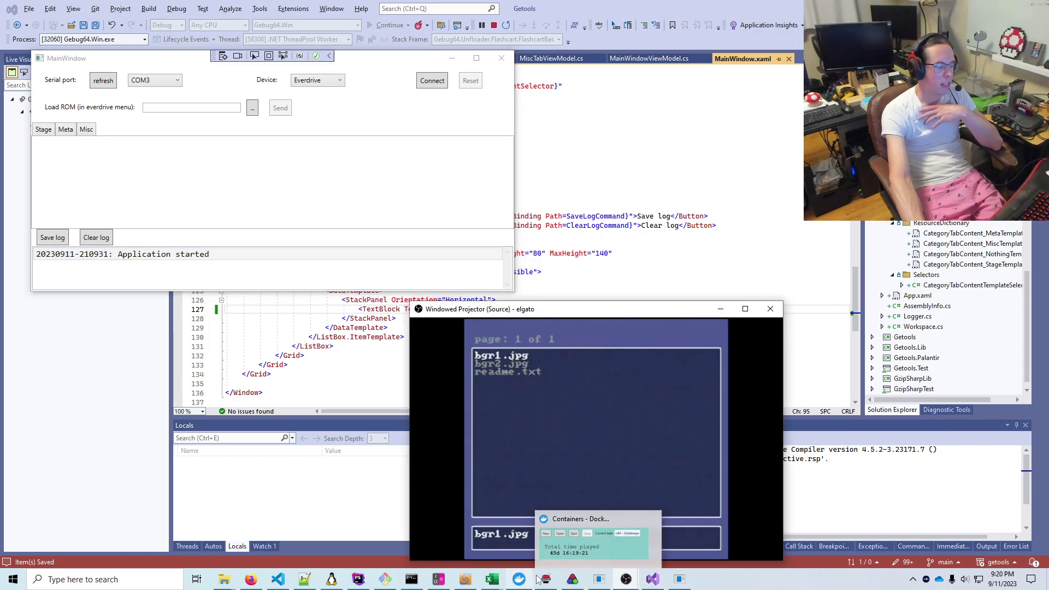
click(540, 536)
click(358, 133)
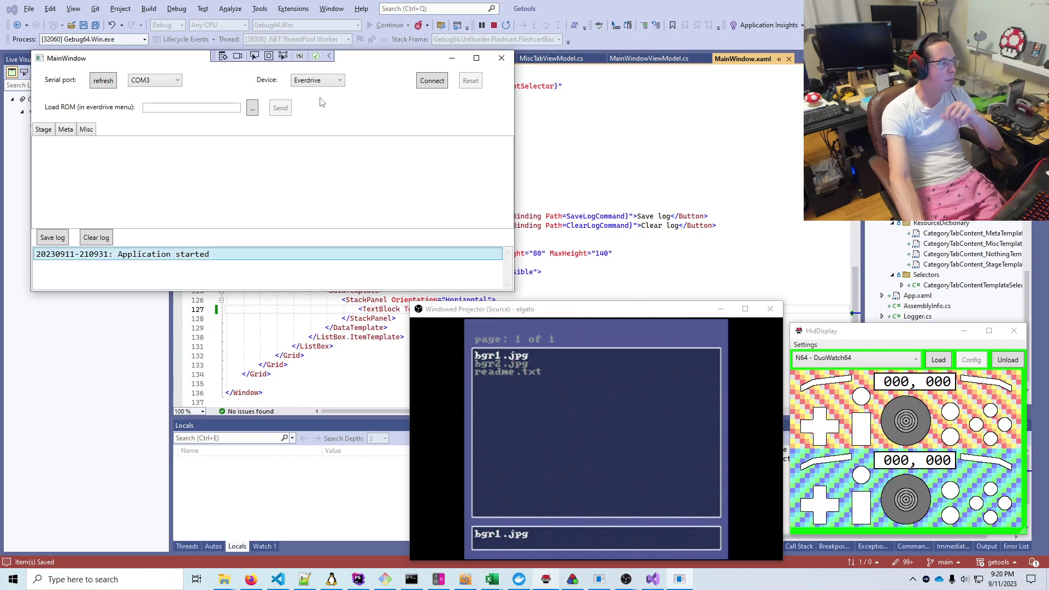
Step: Connect the debug tool to the Everdrive device on serial port COM5
drag(145, 60, 185, 60)
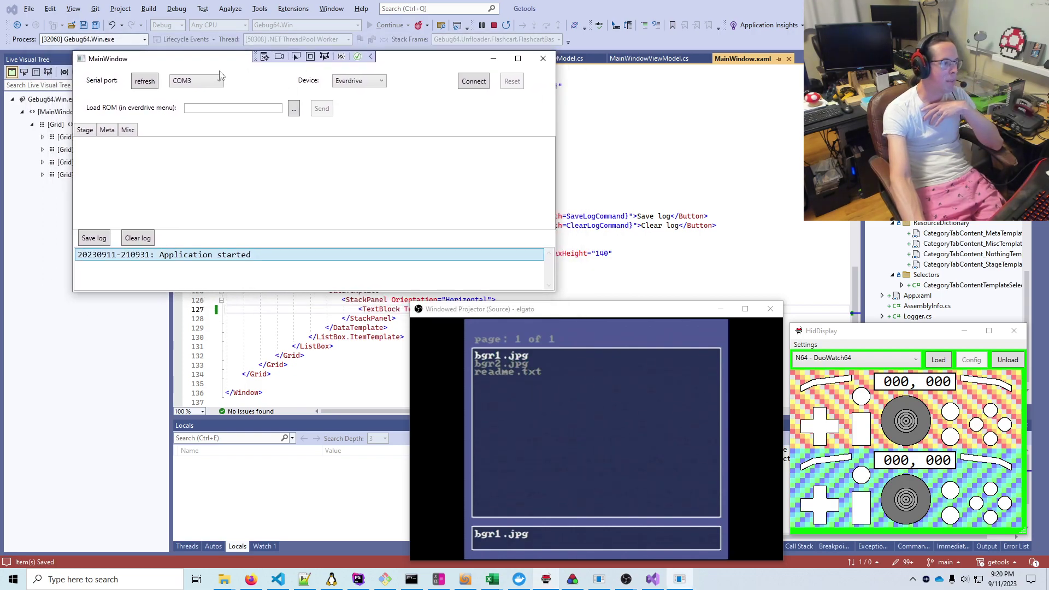
click(195, 81)
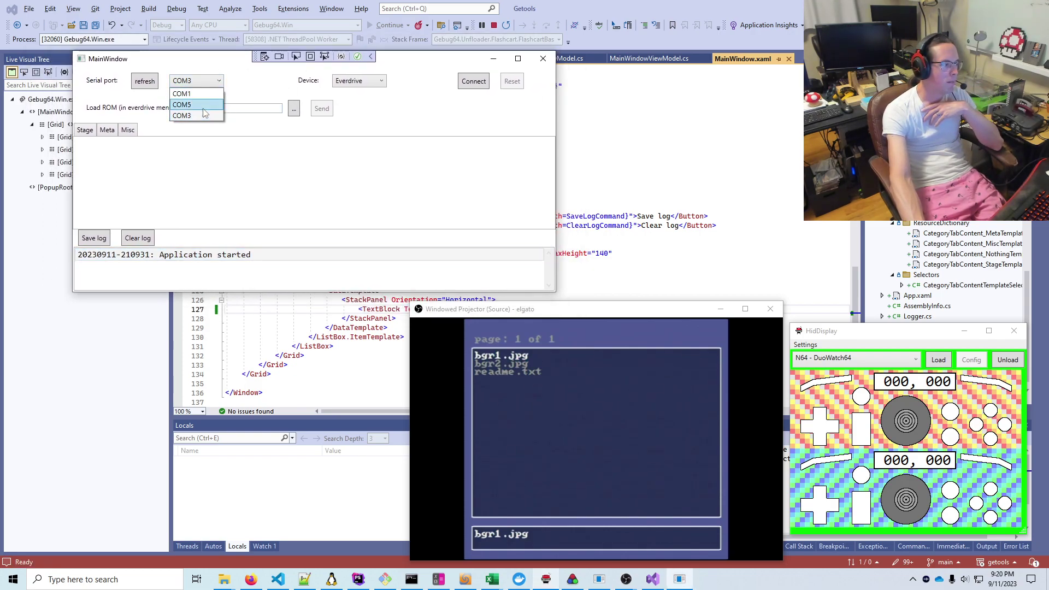
click(203, 106)
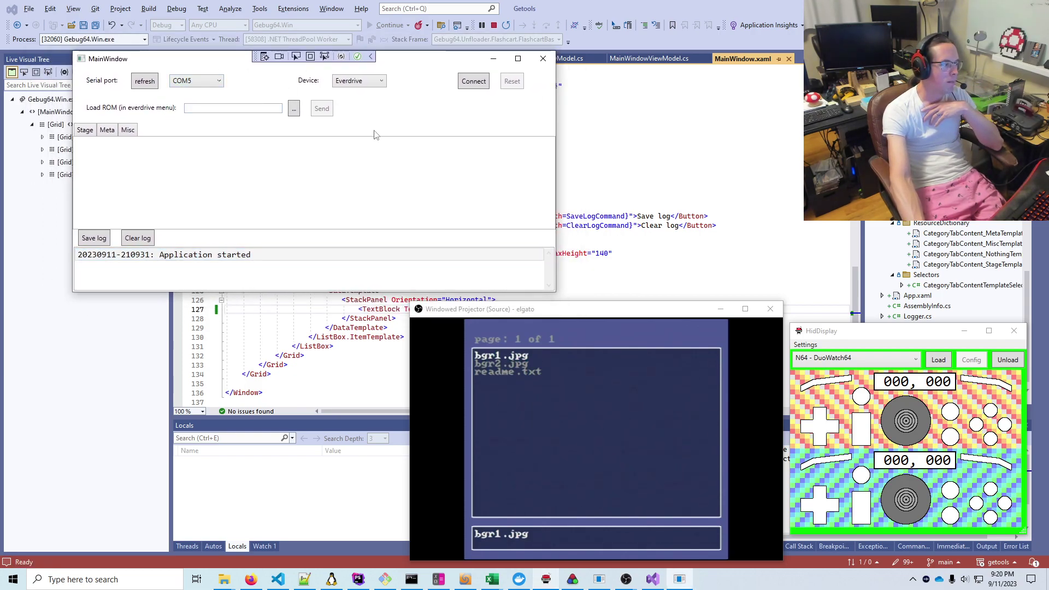
click(350, 80)
click(426, 103)
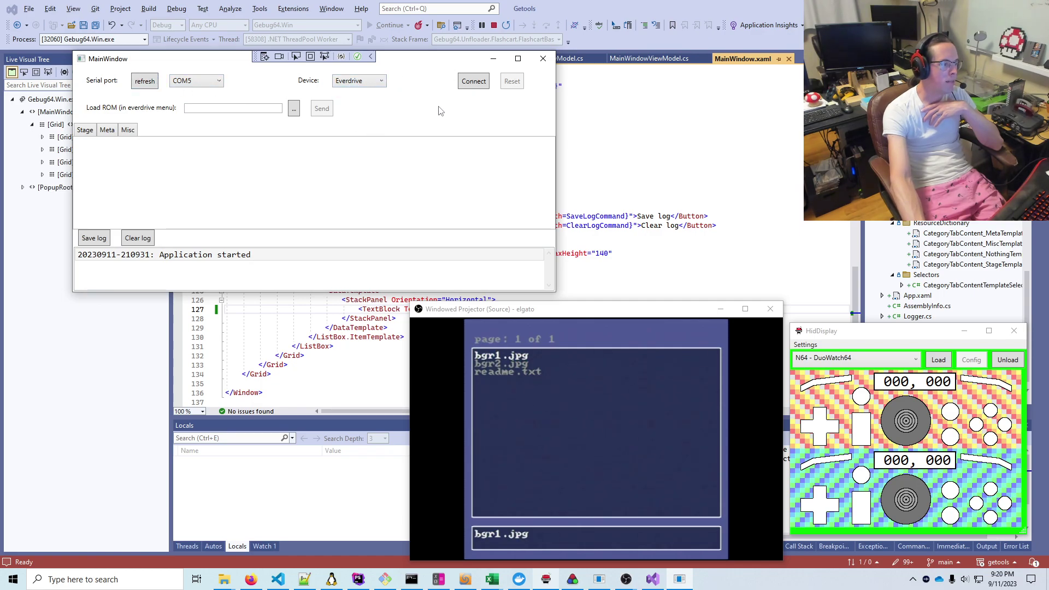
click(474, 80)
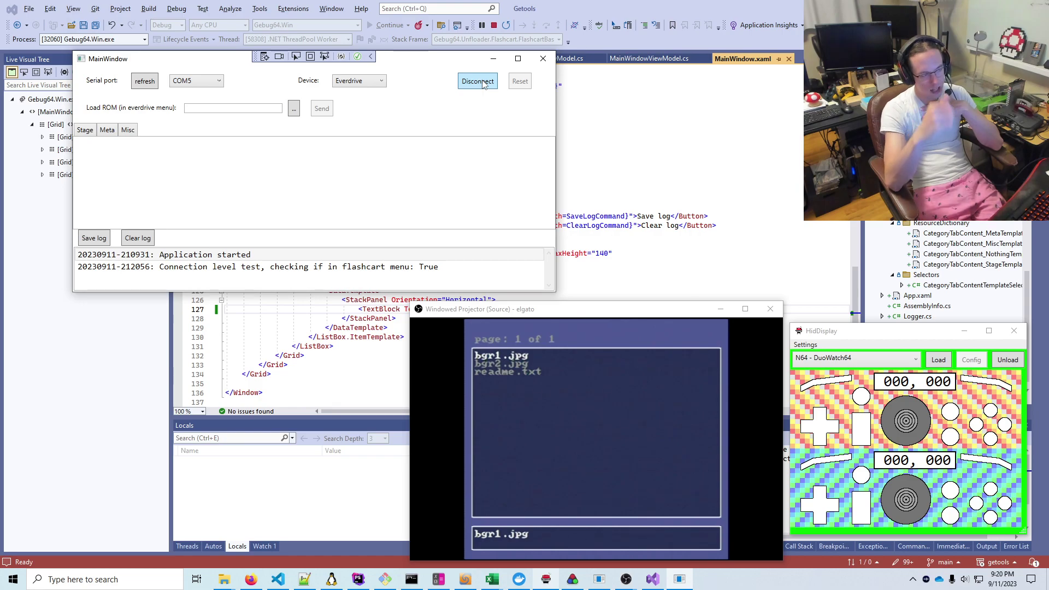
Step: Load the ge007 .z64 ROM file and send it to the EverDrive
click(294, 108)
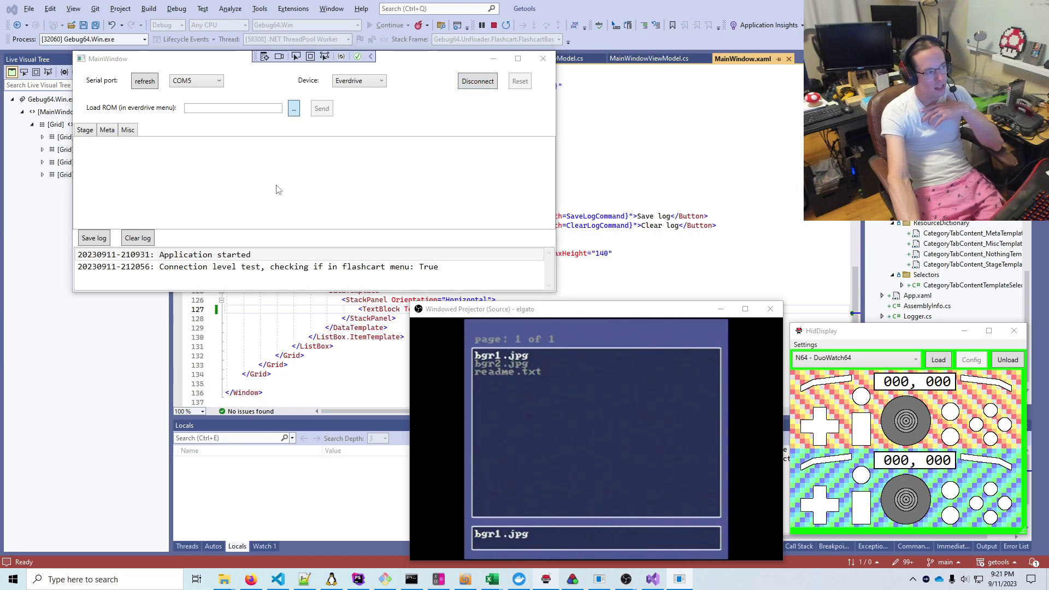
click(219, 192)
click(504, 345)
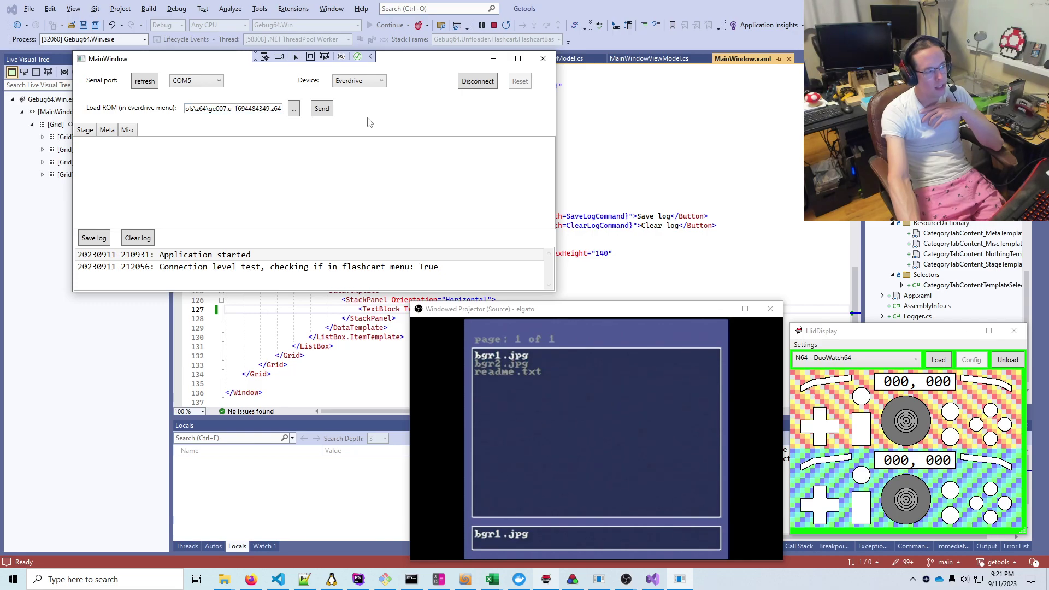
click(323, 110)
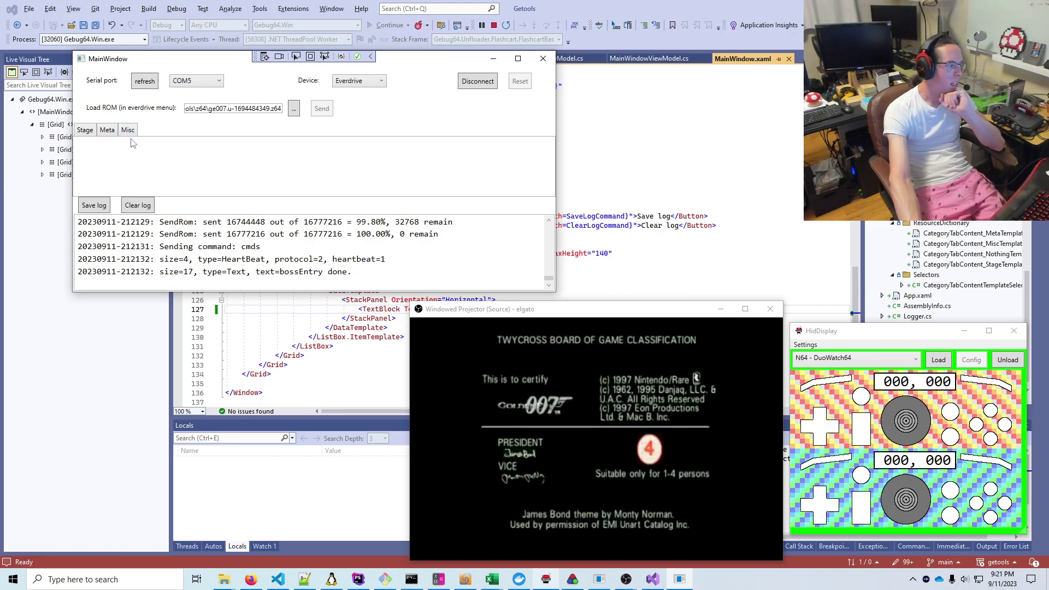
Step: Ping the game three times from the Meta tab and check the ping acknowledgements in the log
click(85, 146)
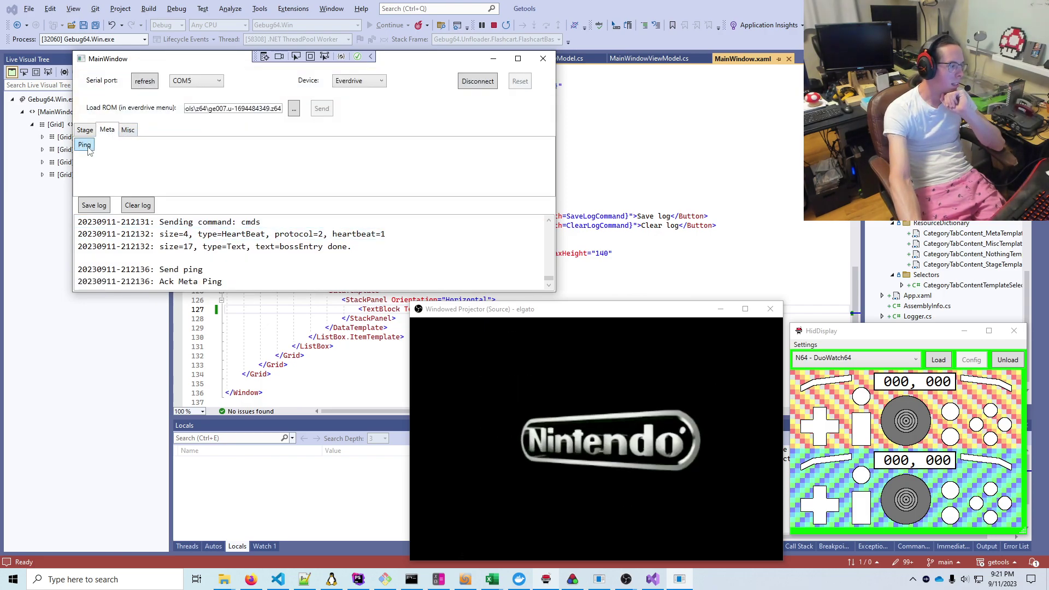
click(85, 147)
click(85, 147)
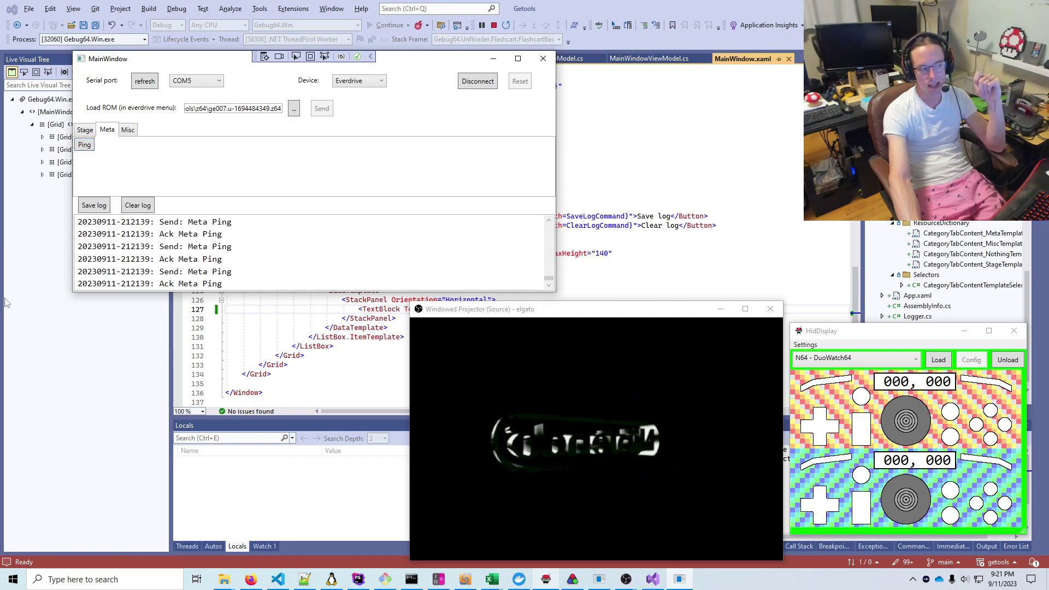
click(197, 271)
click(196, 283)
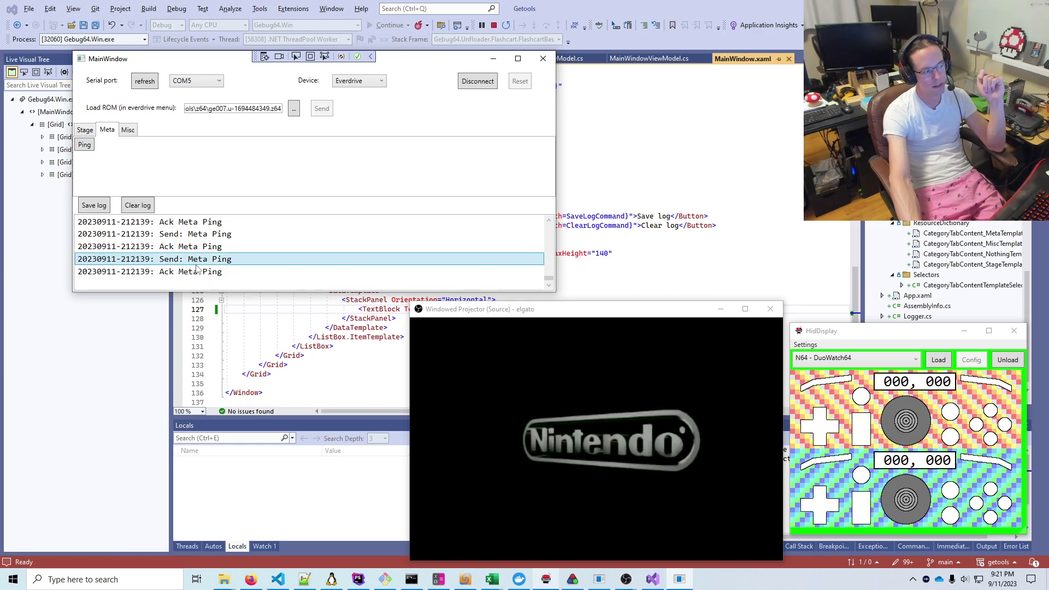
Step: Request the game's OS time from the Misc tab
click(127, 130)
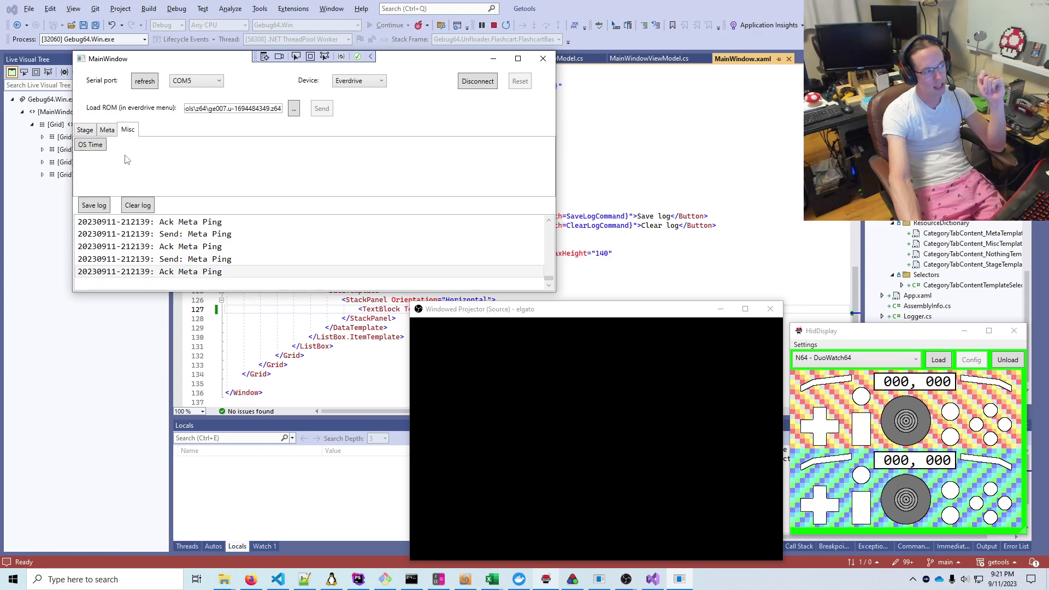
click(90, 146)
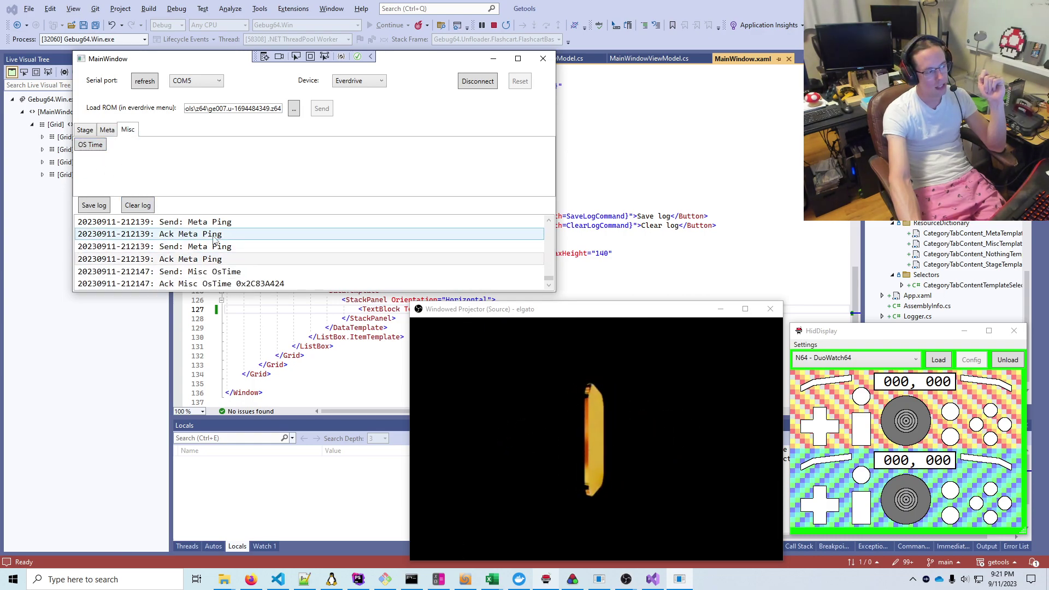
click(206, 271)
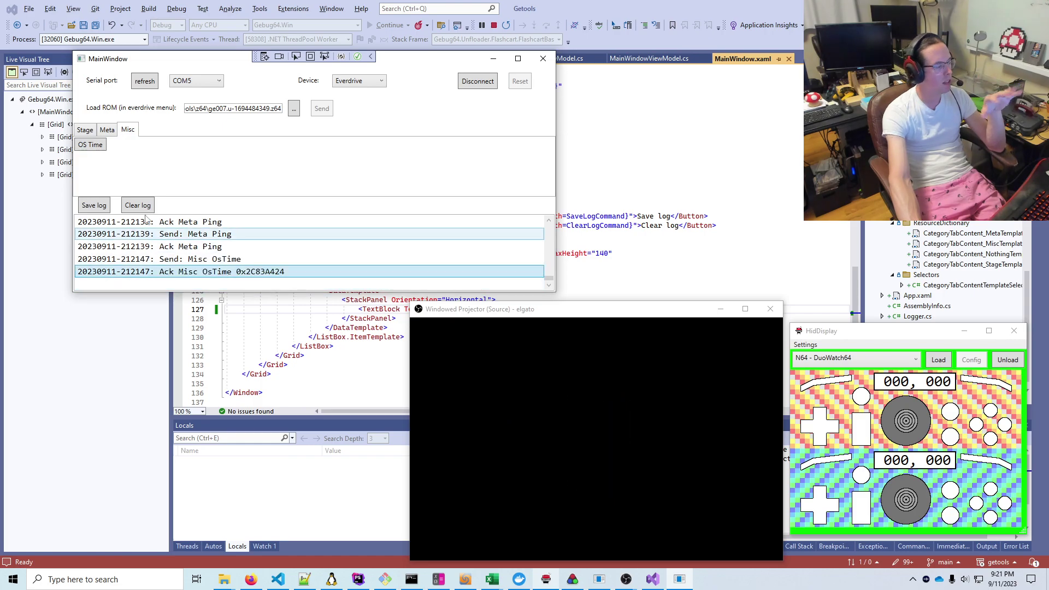
click(85, 129)
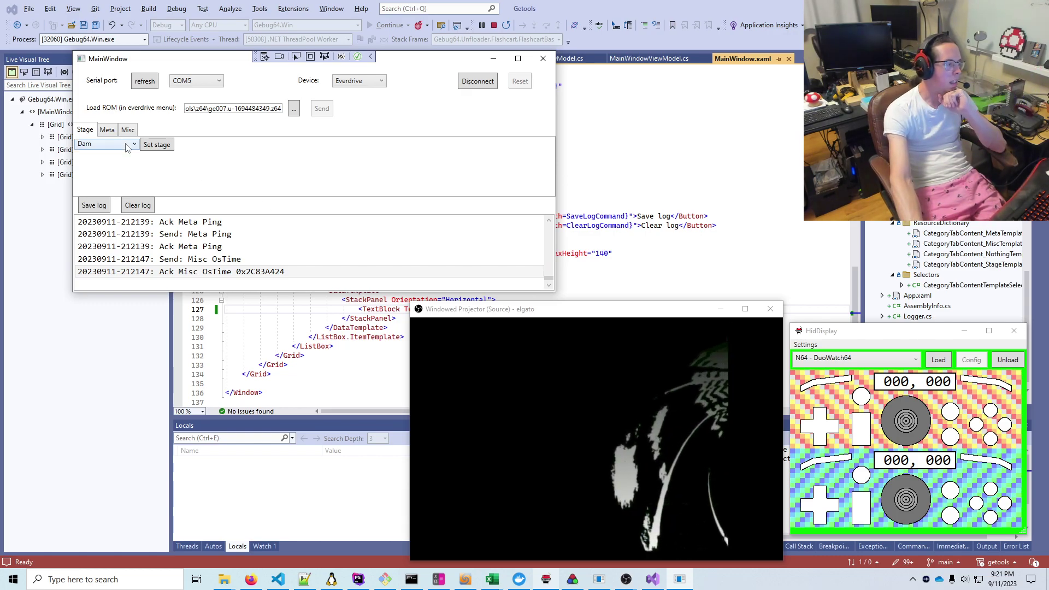
Step: Set the stage to Runway and check the log shows LEVELID=35
click(107, 144)
click(91, 178)
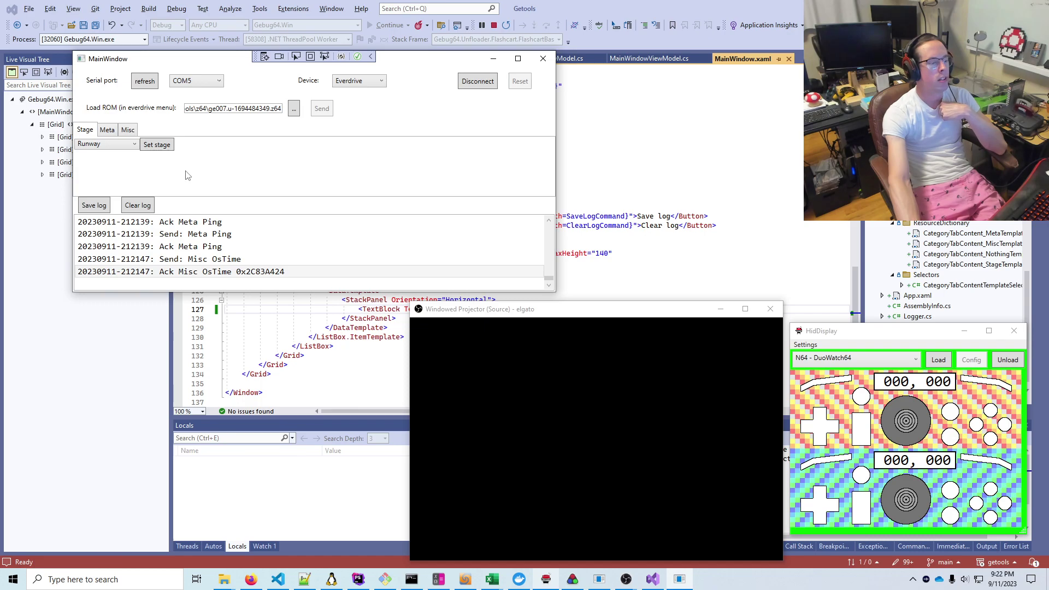
click(157, 145)
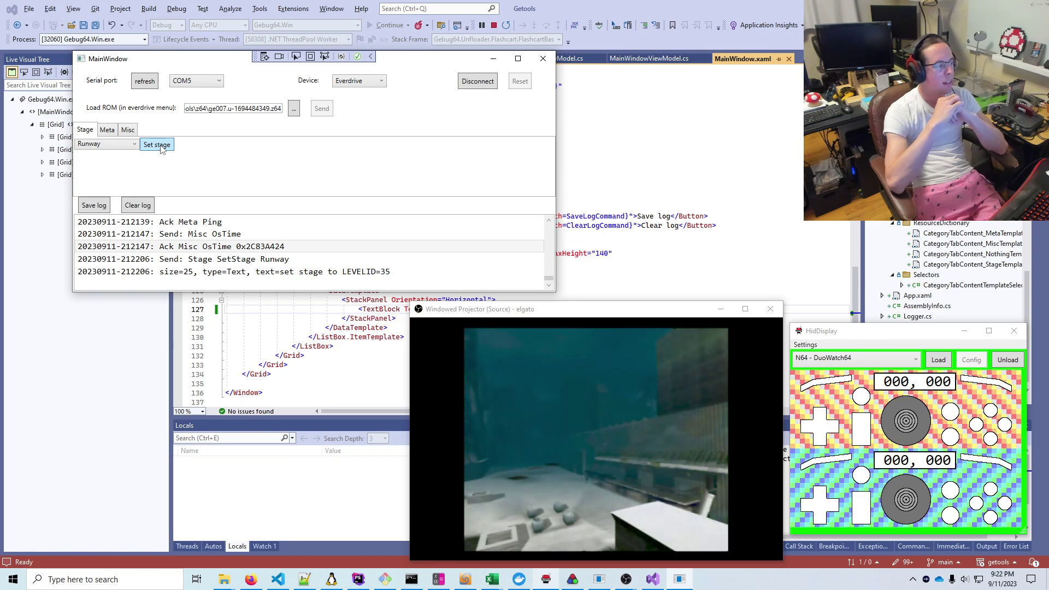
click(246, 259)
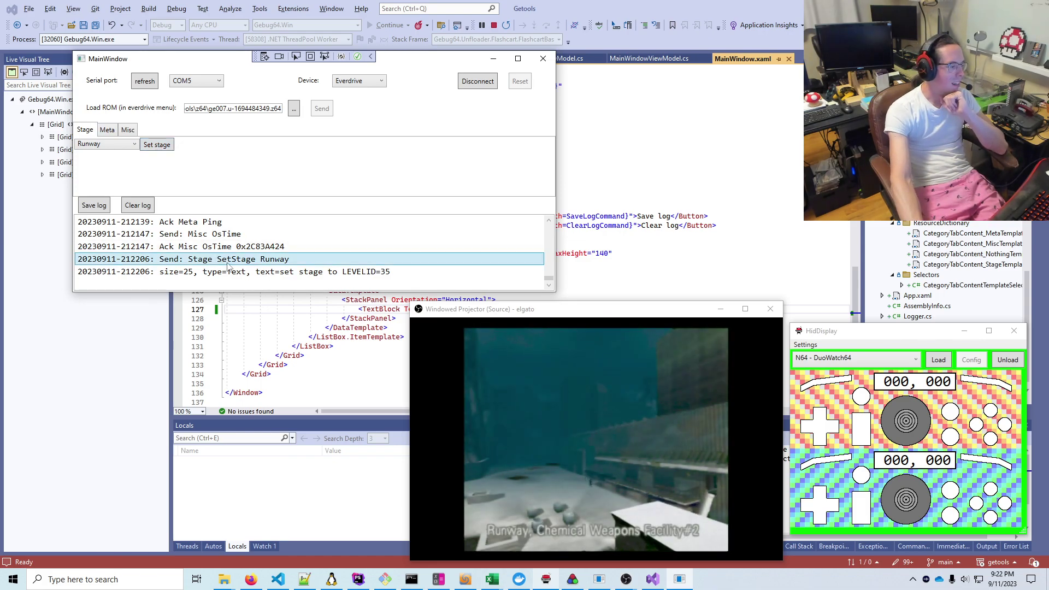
click(257, 275)
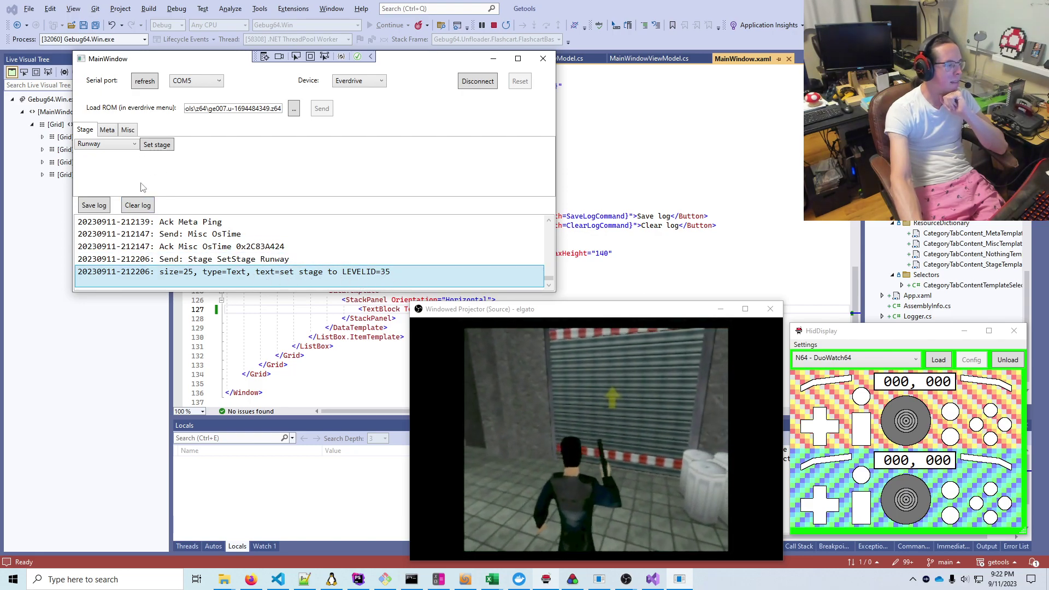
Step: Select Facility in the Stage dropdown and send the stage change
click(107, 145)
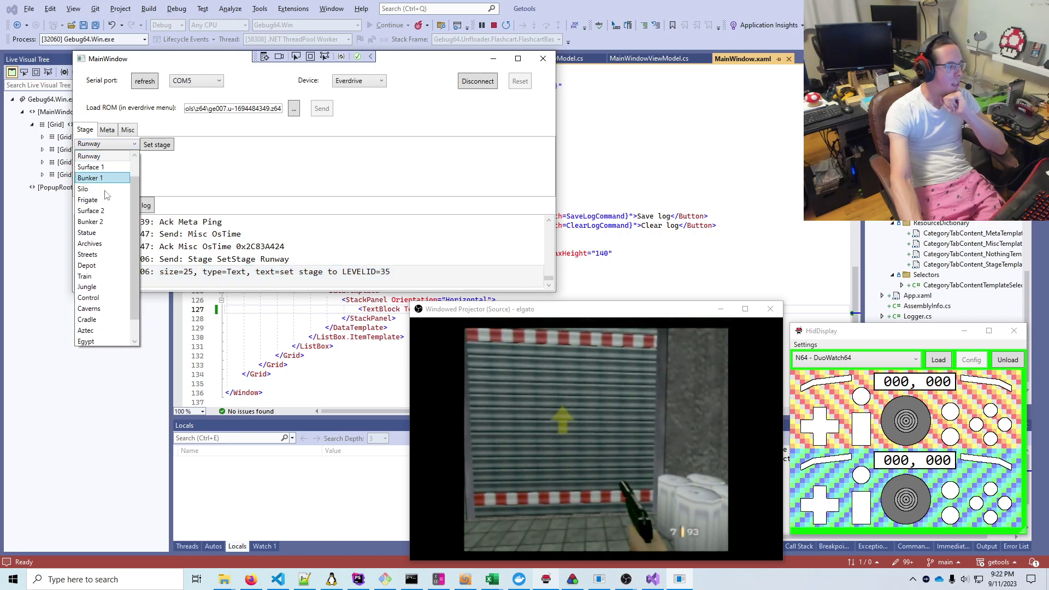
scroll(99, 223, up, 1)
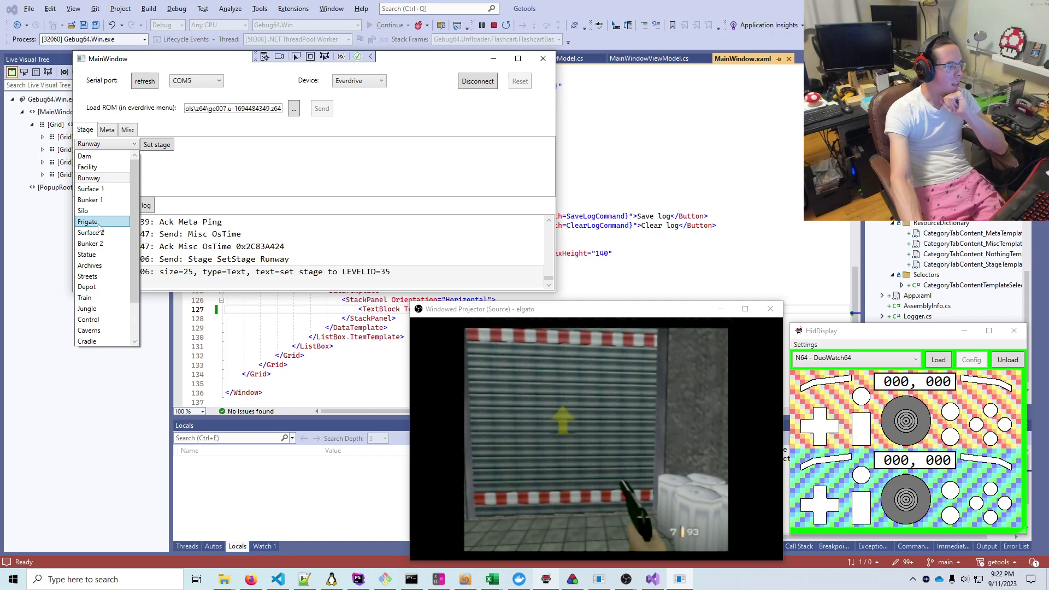
click(87, 168)
click(157, 145)
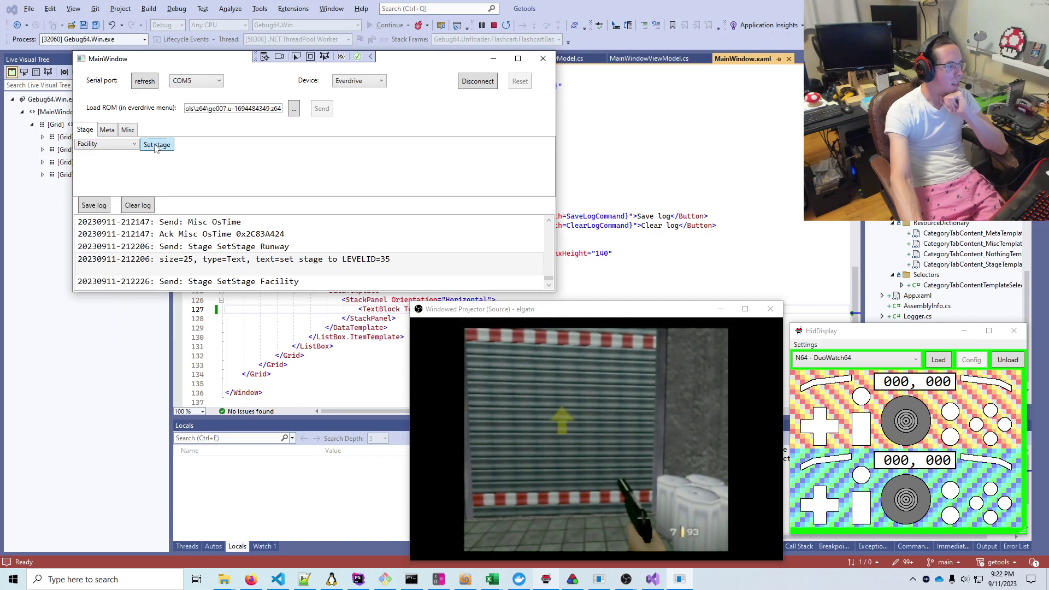